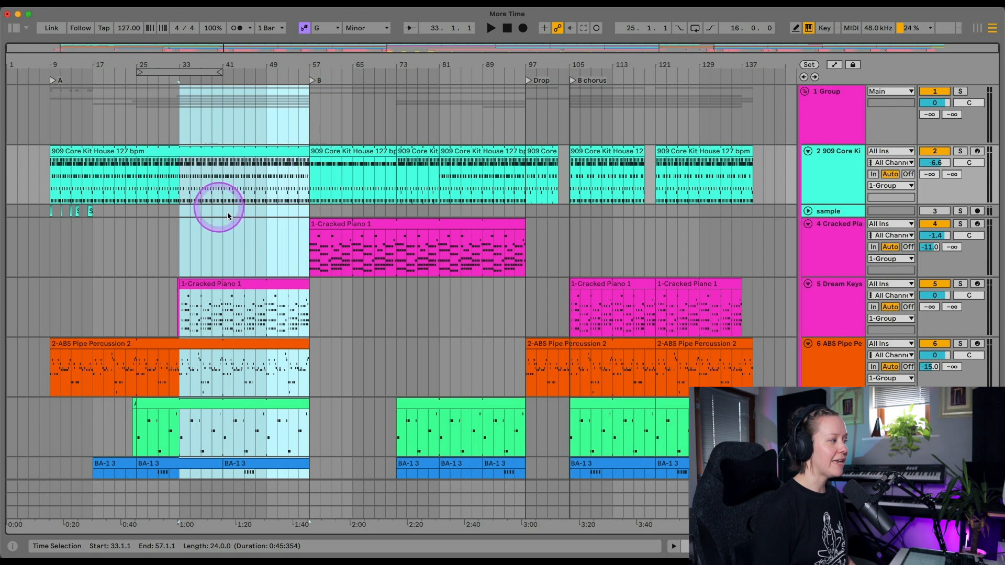
Highlight the B, Drop and B chorus sections of the arrangement by selecting their time ranges
left_click(308, 163)
left_click_drag(312, 116, 439, 127)
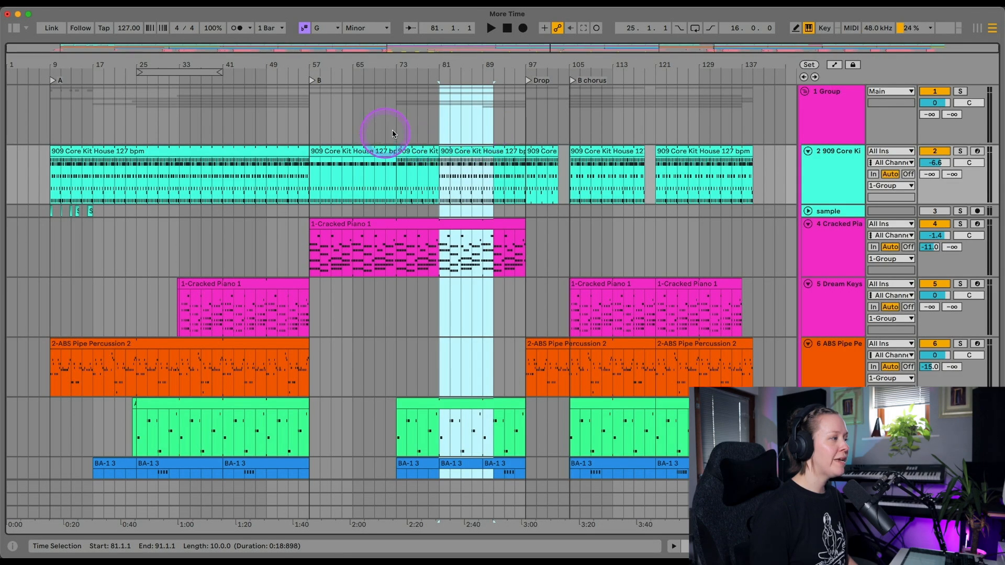
left_click_drag(396, 129, 524, 128)
left_click_drag(311, 128, 568, 131)
left_click(396, 131)
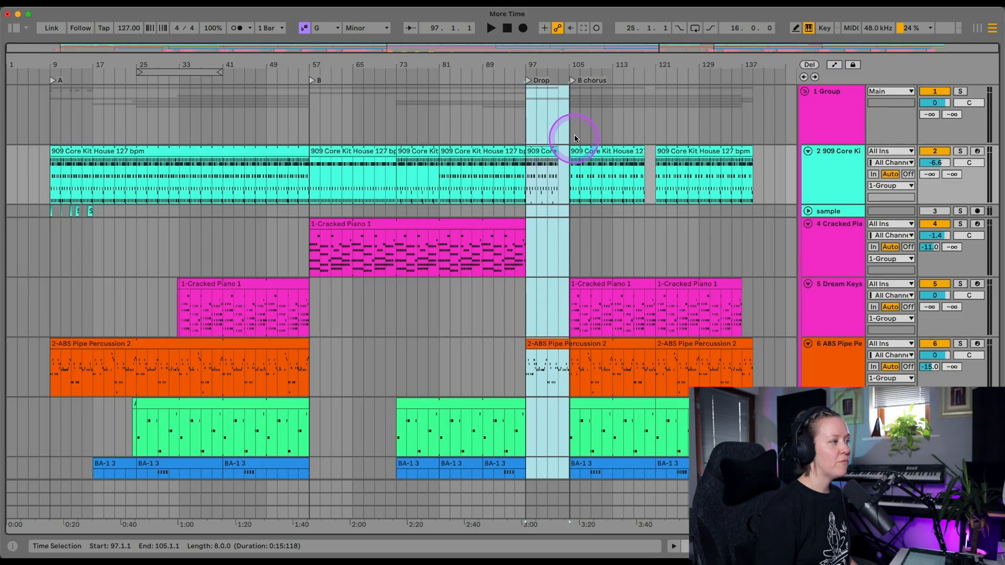
left_click_drag(574, 134, 777, 106)
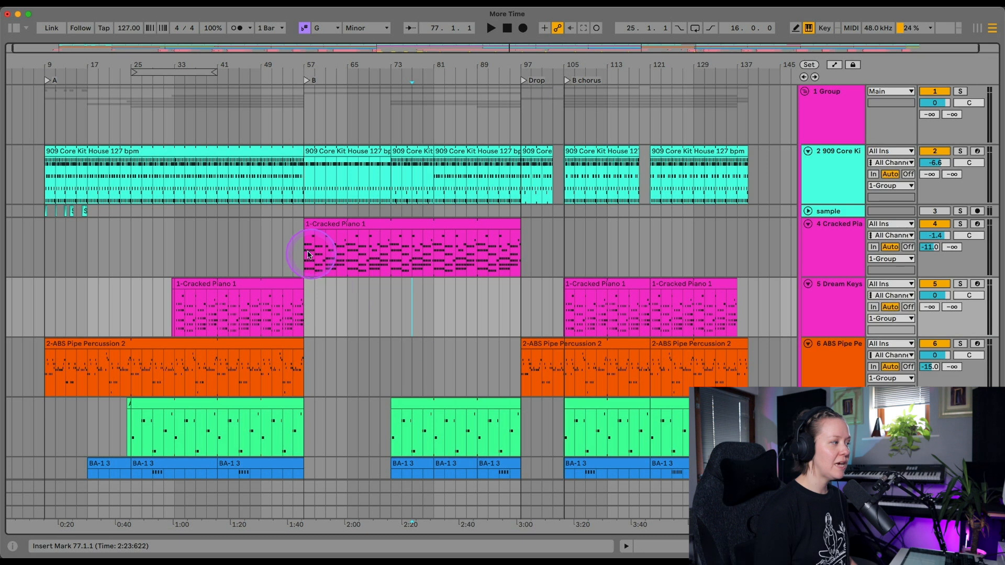
Check the clips in Session View, return to Arrangement View, and solo the Cracked Piano track
left_click(304, 249)
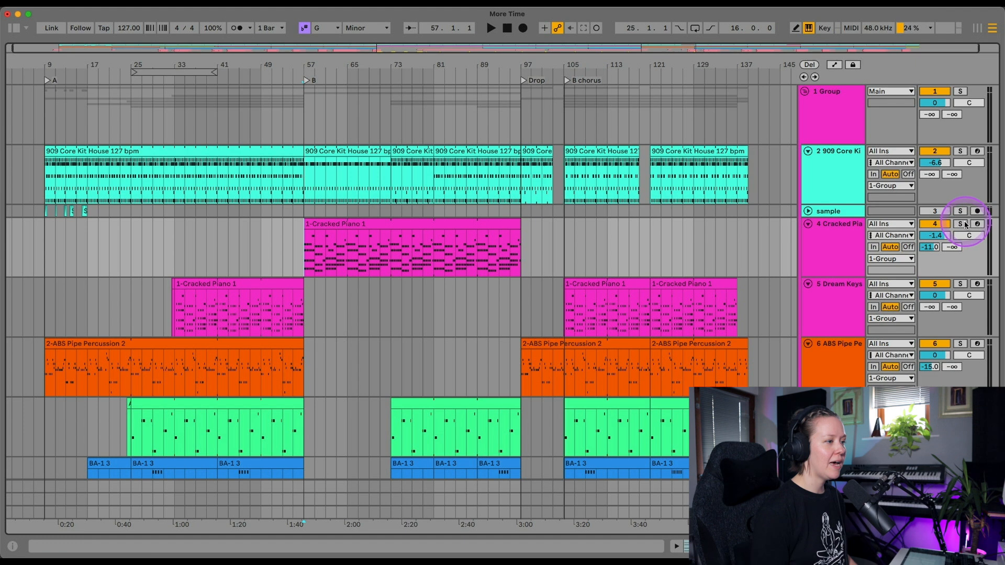
key("Tab")
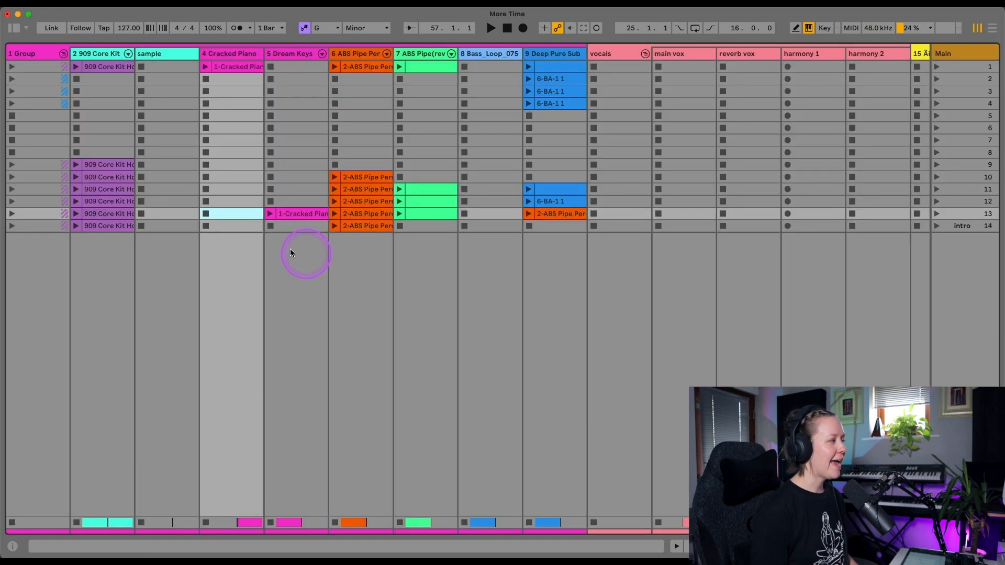
key("Tab")
left_click(410, 398)
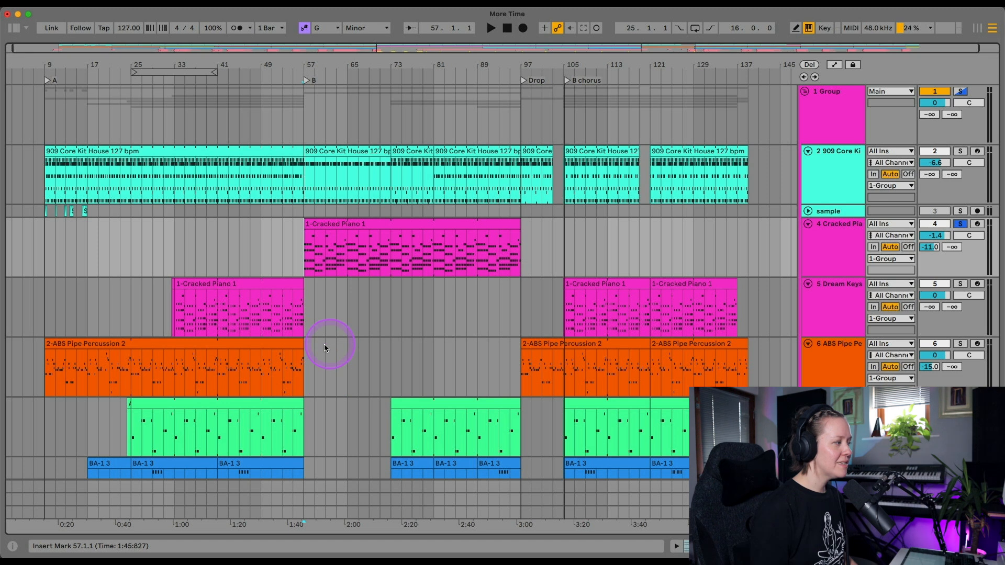
Play the soloed Cracked Piano part from bar 57, at the start of section B
scroll(325, 345, "down", 3)
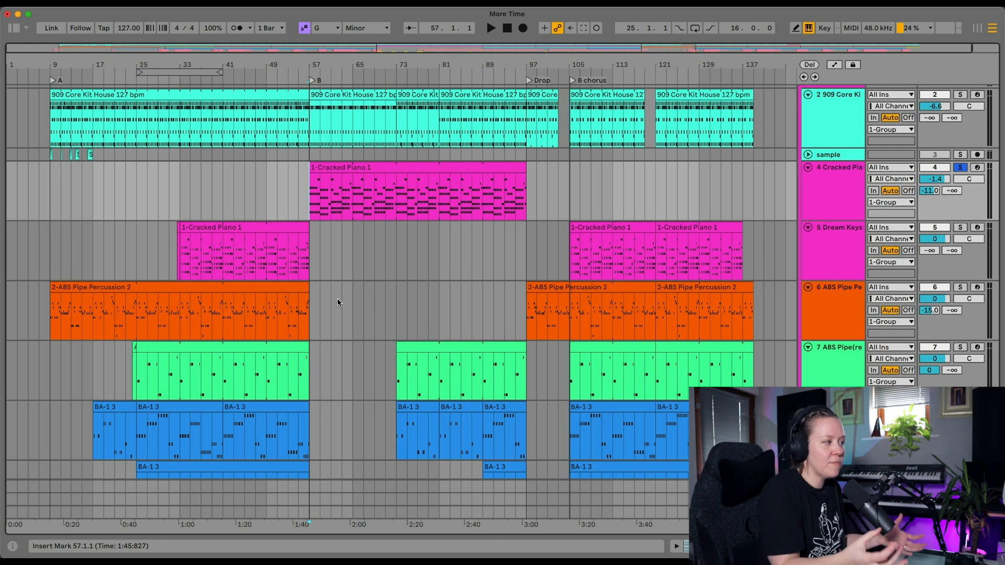
key("plus")
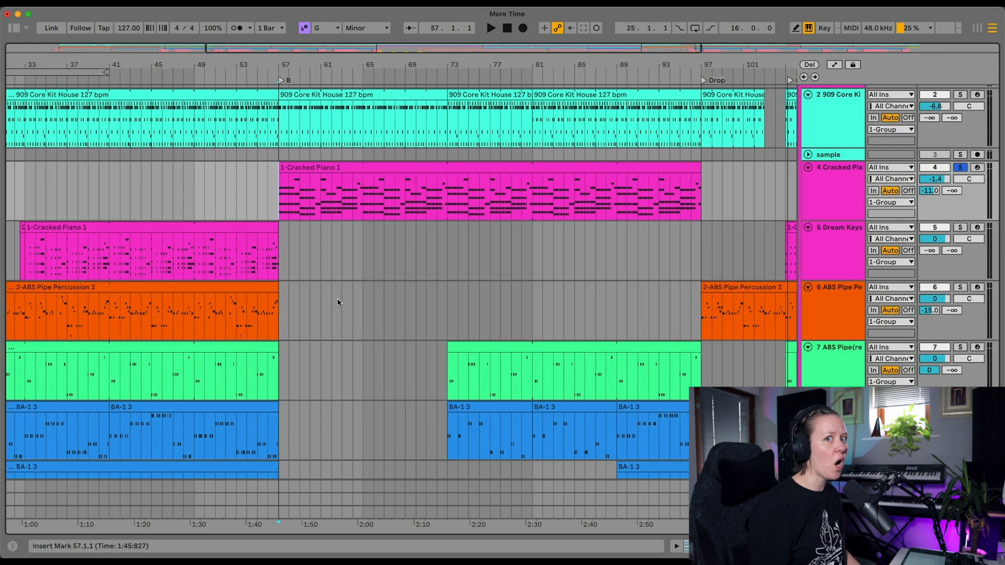
scroll(337, 299, "left", 5)
left_click(380, 214)
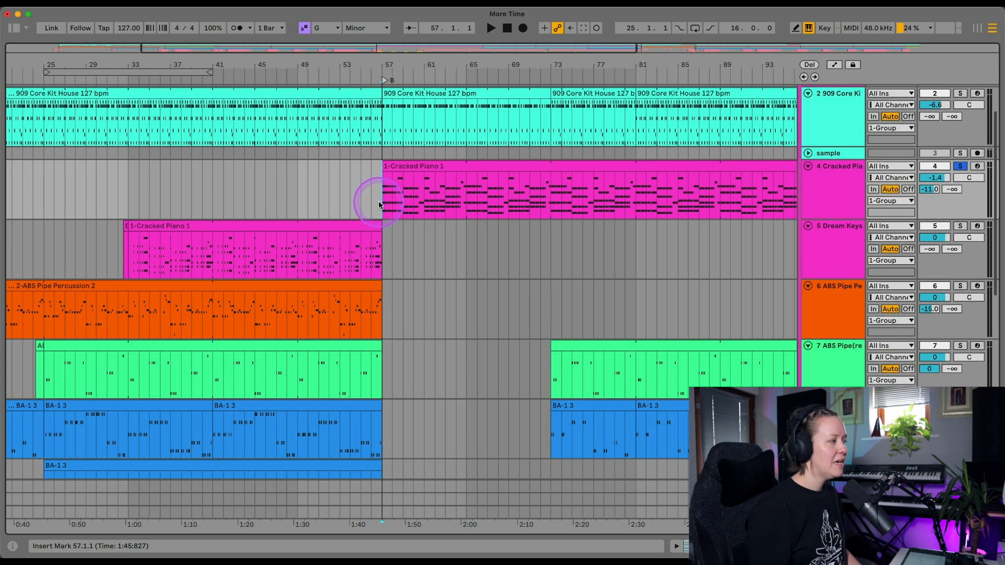
key("space")
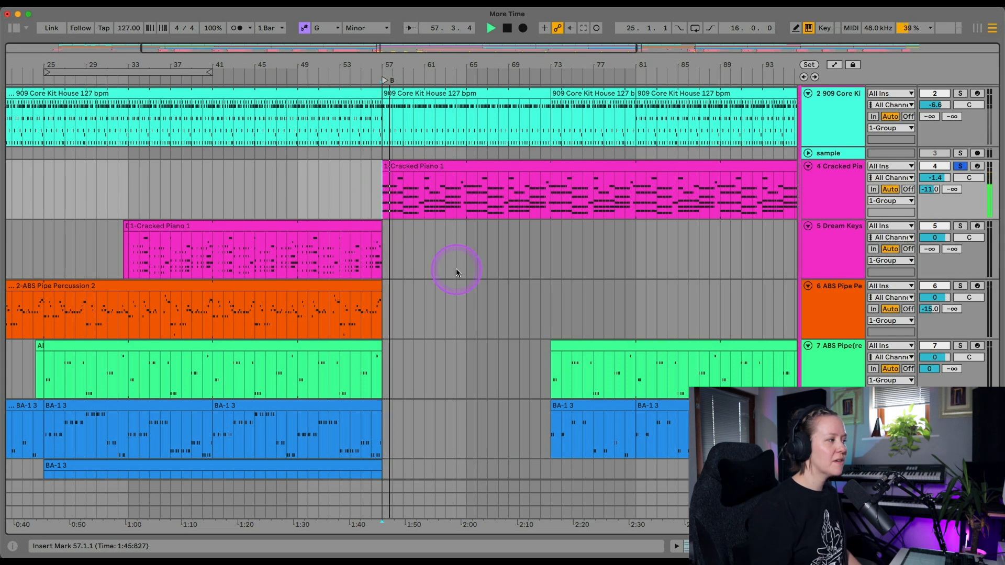
Look up the Cracked Piano preset among the Meld instrument presets in the browser, and close the browser
scroll(456, 269, "right", 5)
scroll(456, 268, "up", 2)
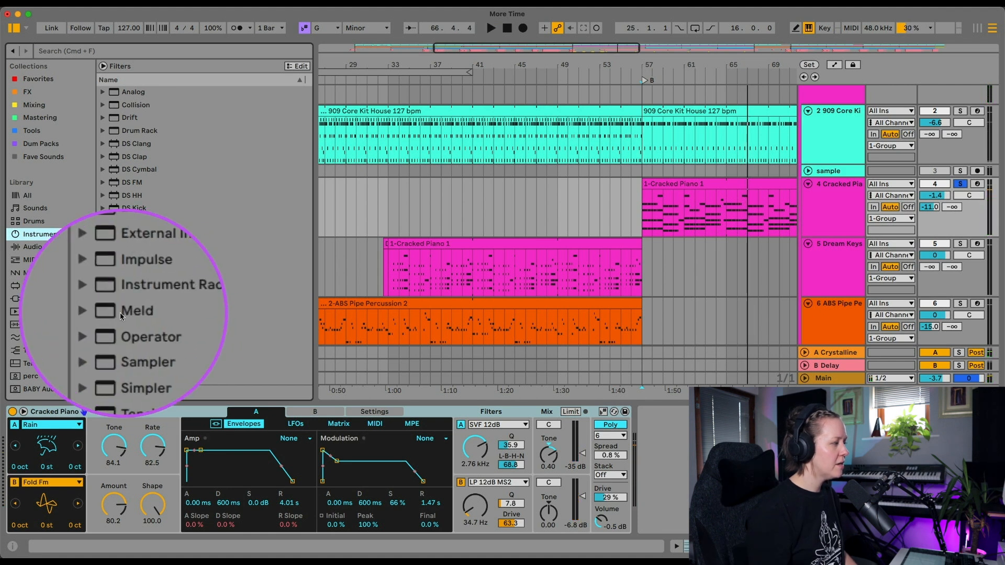
left_click(103, 308)
scroll(131, 330, "down", 4)
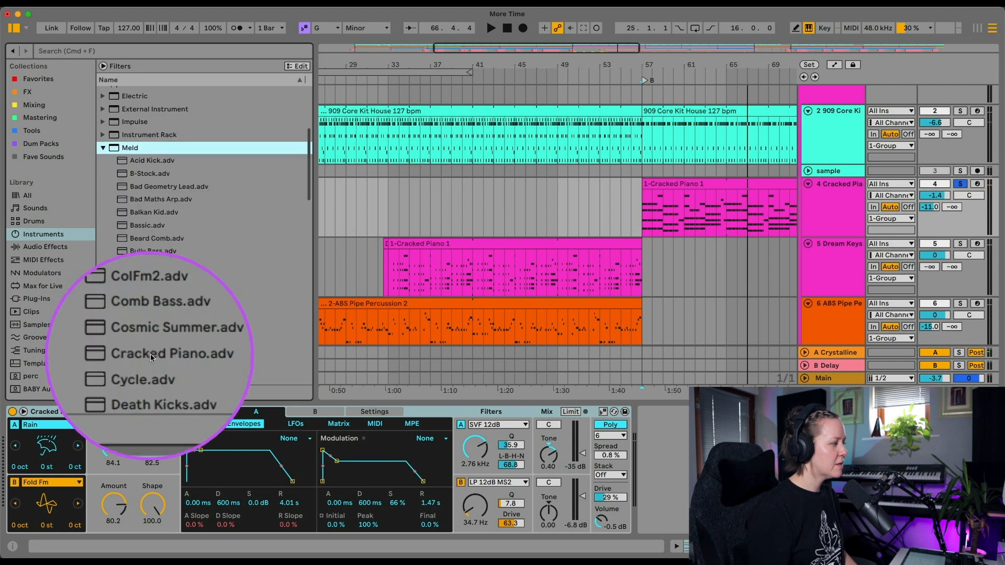
left_click(14, 28)
Listen to the Cracked Piano part again from the start of section B
left_click(362, 224)
key("space")
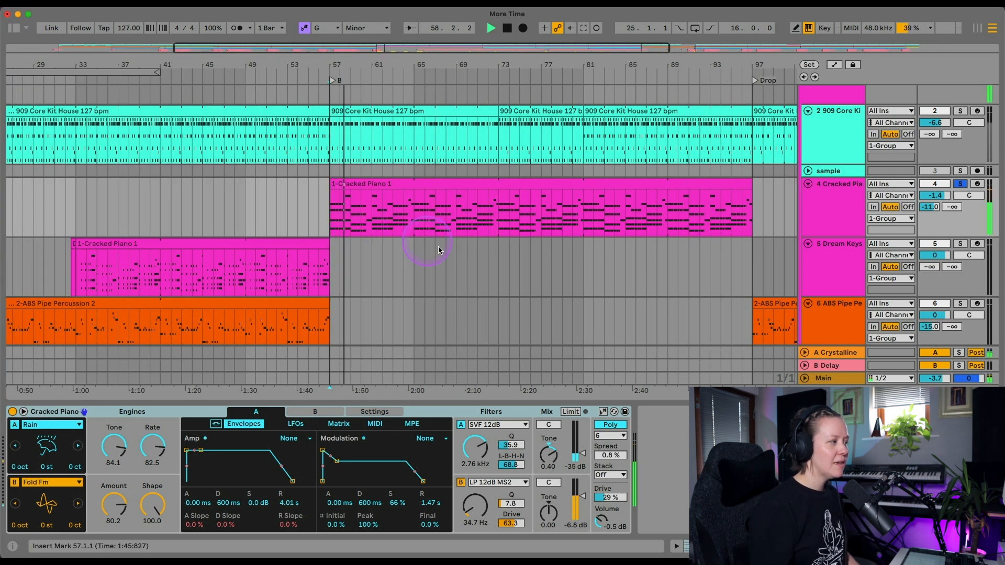
scroll(438, 246, "up", 3)
scroll(438, 246, "right", 3)
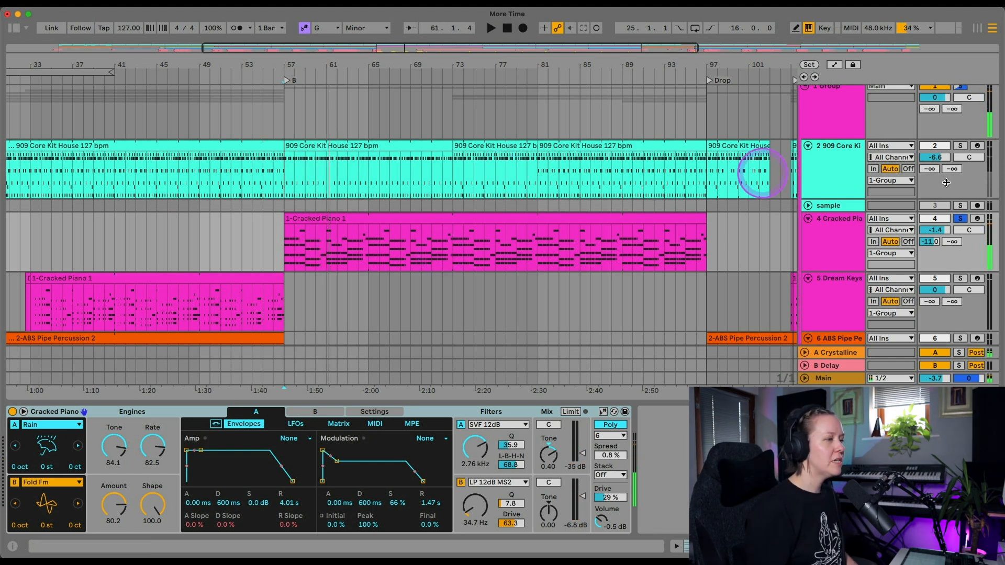
Solo the 909 Core Kit track as well and play it with the piano from bar 57
left_click(962, 146)
key("space")
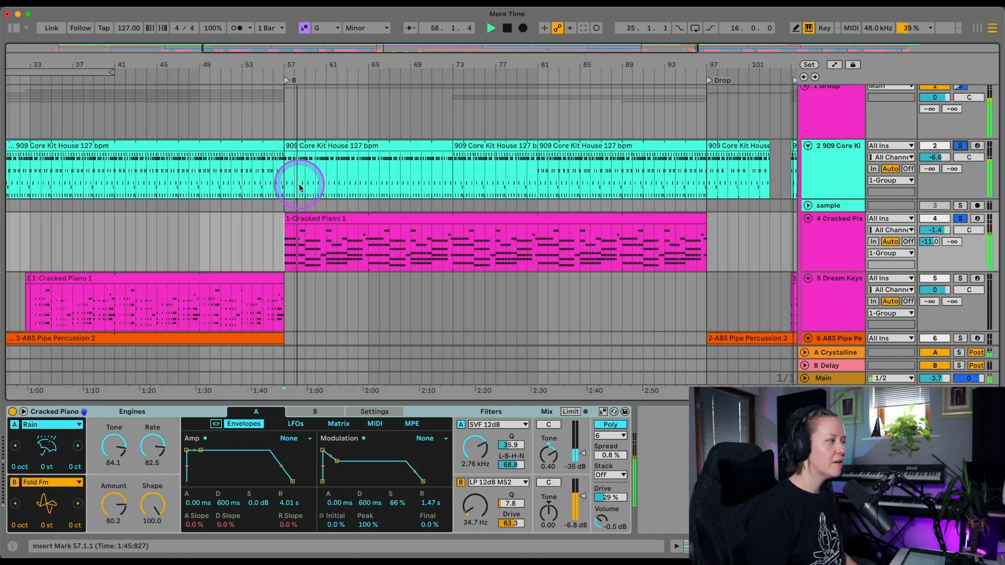
left_click(329, 163)
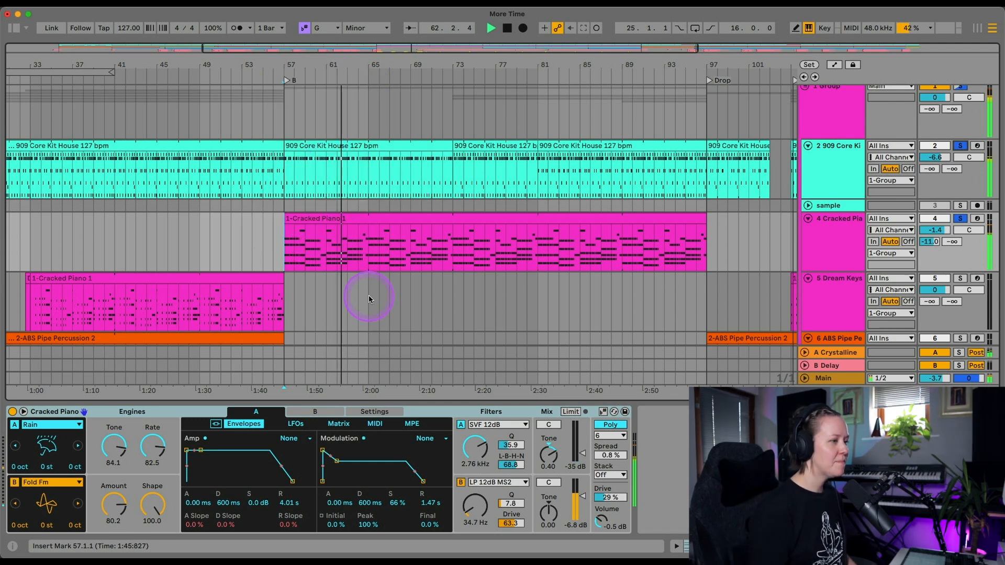
Add the Äiti laskee track to the soloed tracks and play the combination from bar 57
scroll(368, 295, "down", 10)
scroll(368, 298, "down", 5)
key("space")
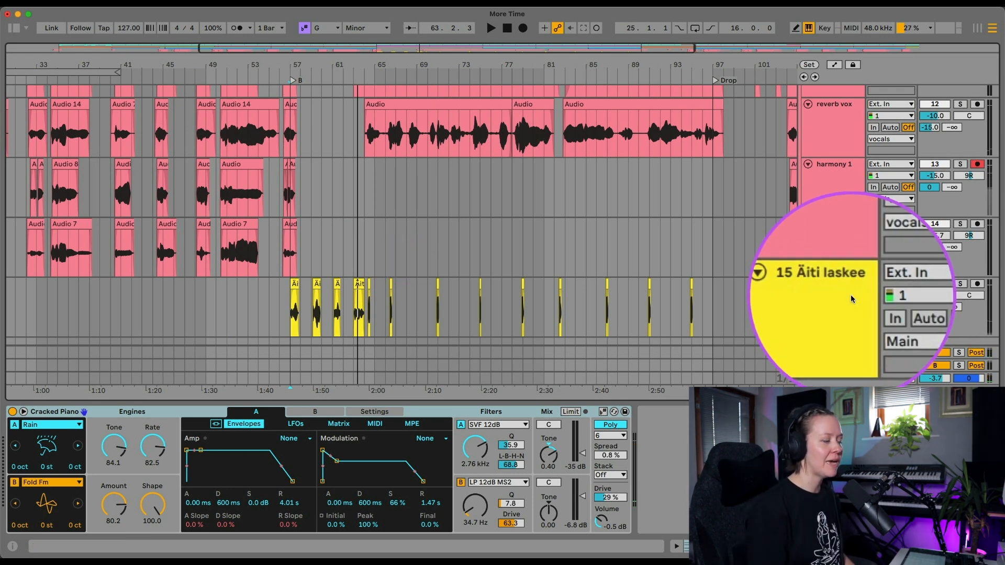
left_click(960, 284)
key("space")
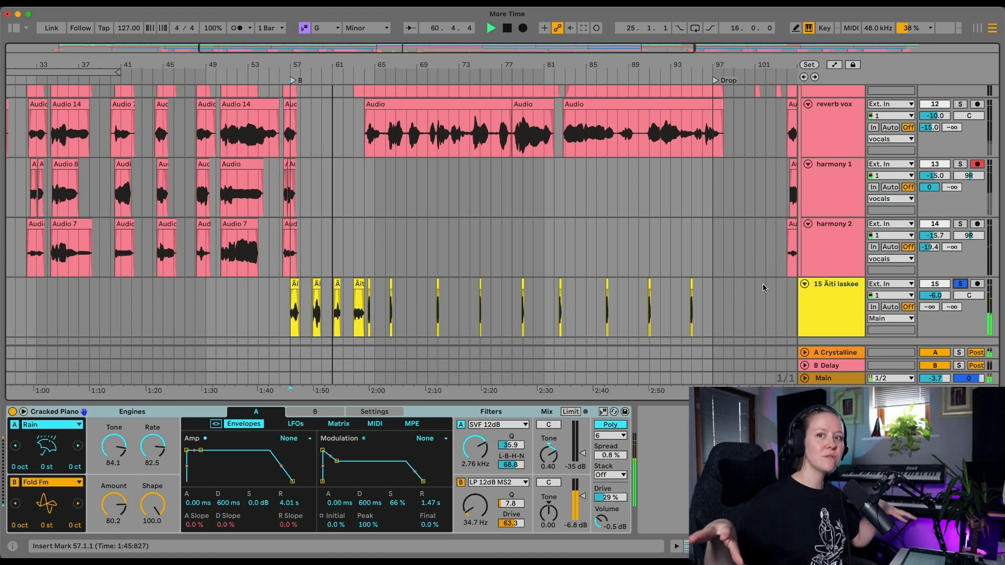
Solo the main vox and reverb vox tracks and play them with the other soloed tracks from bar 64
left_click(601, 250)
scroll(605, 251, "up", 15)
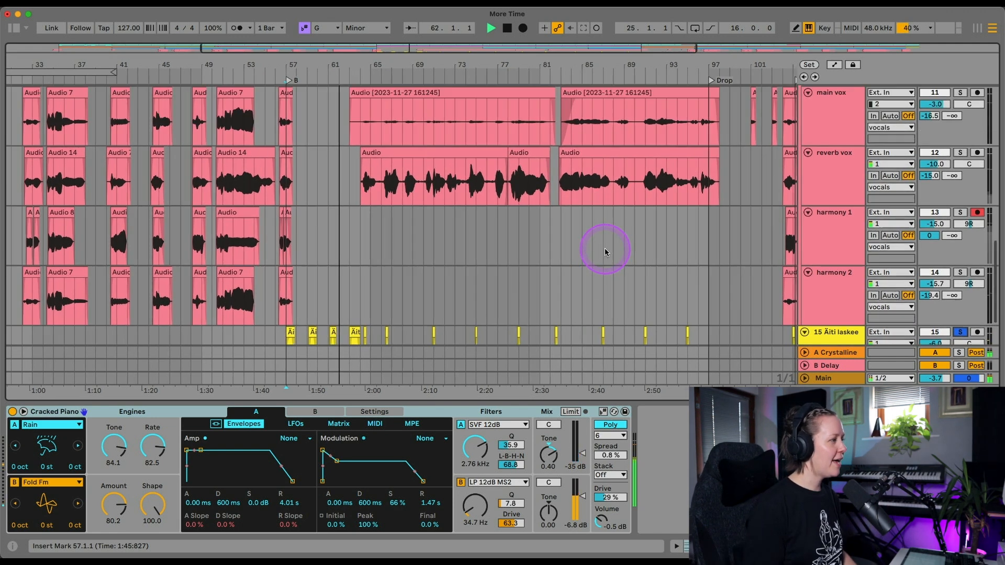
scroll(604, 251, "down", 15)
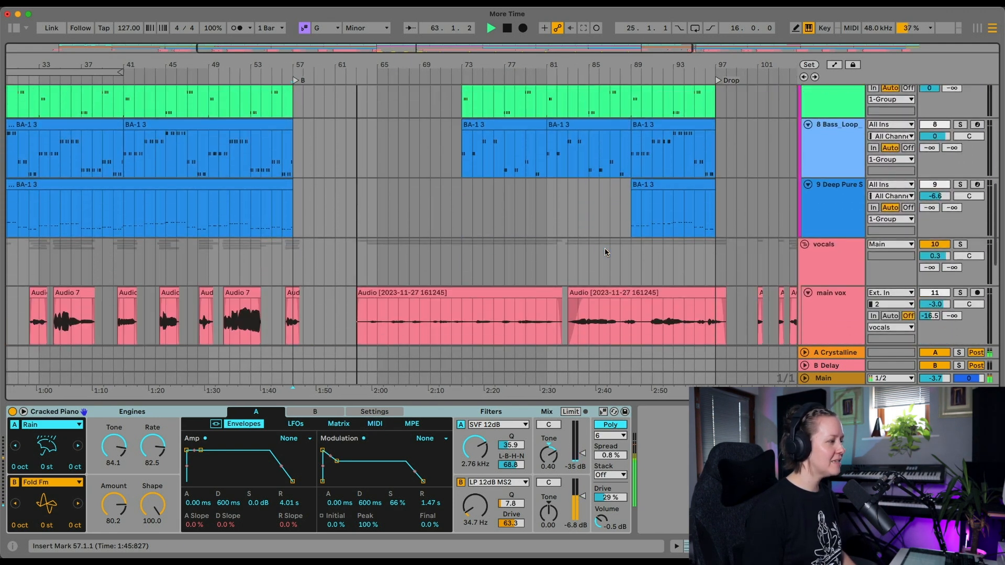
key("space")
left_click(960, 158)
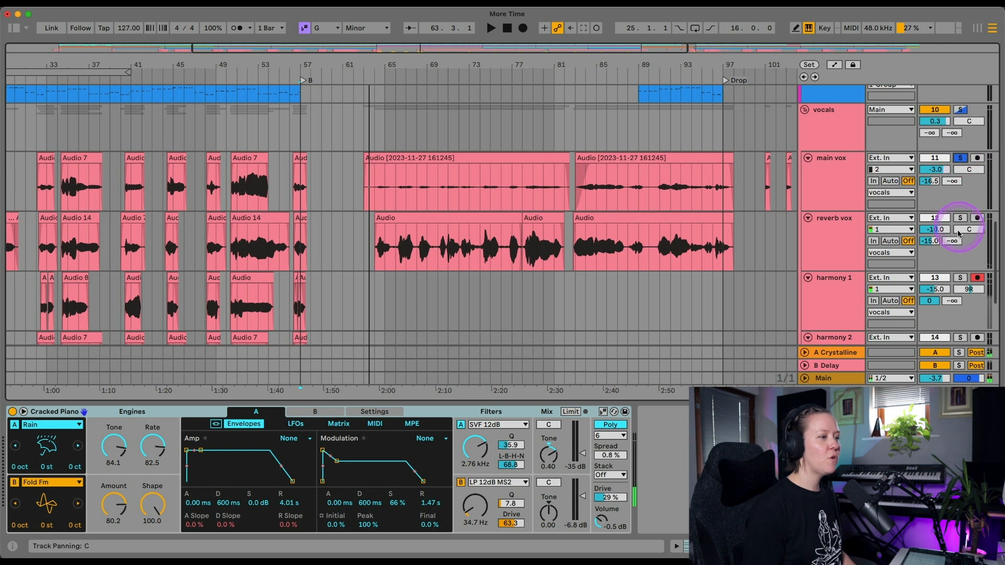
left_click(961, 219)
left_click(370, 201)
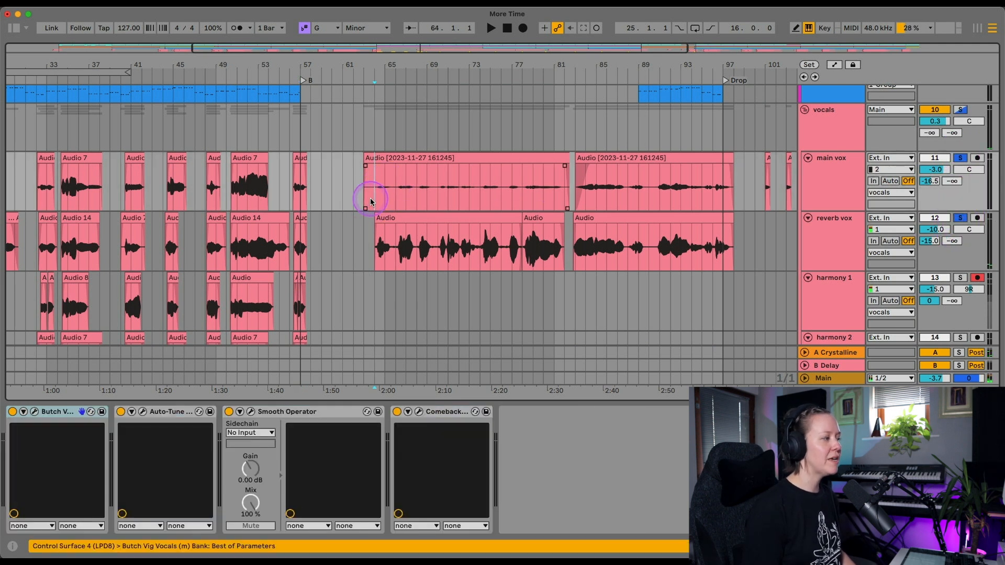
key("space")
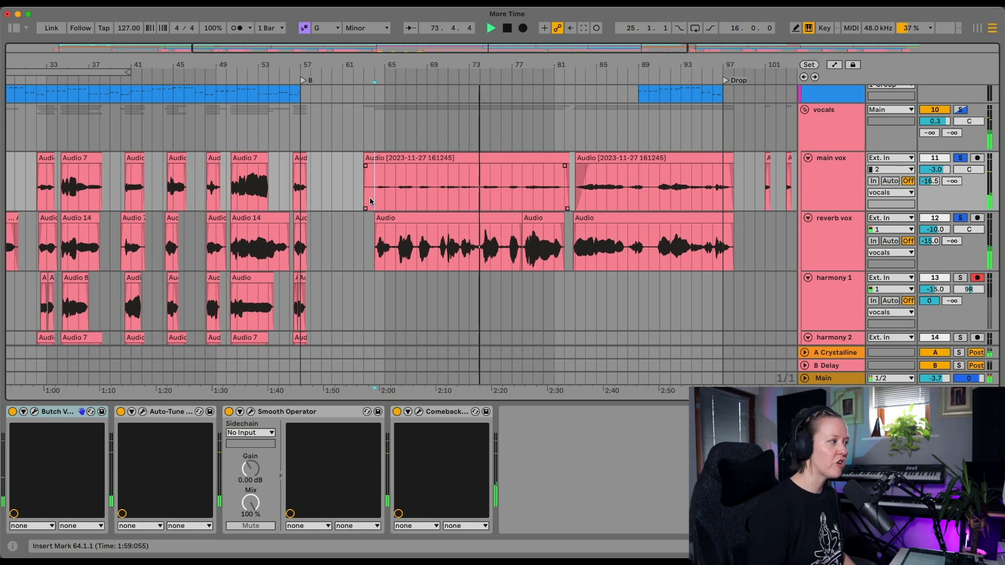
Play the soloed tracks from bar 73, where the next 909 Core Kit clip of section B starts
scroll(497, 140, "up", 15)
key("space")
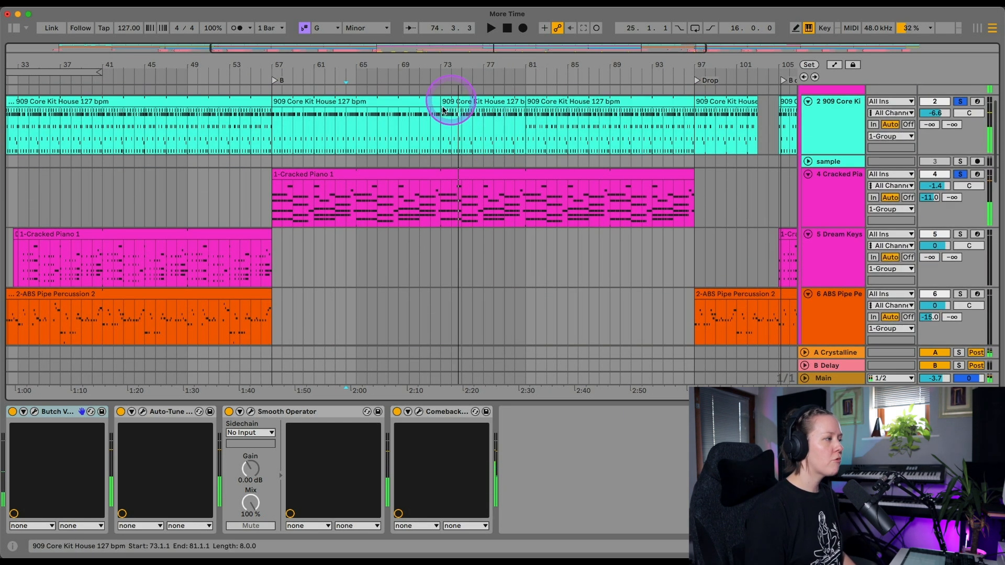
left_click(438, 131)
key("space")
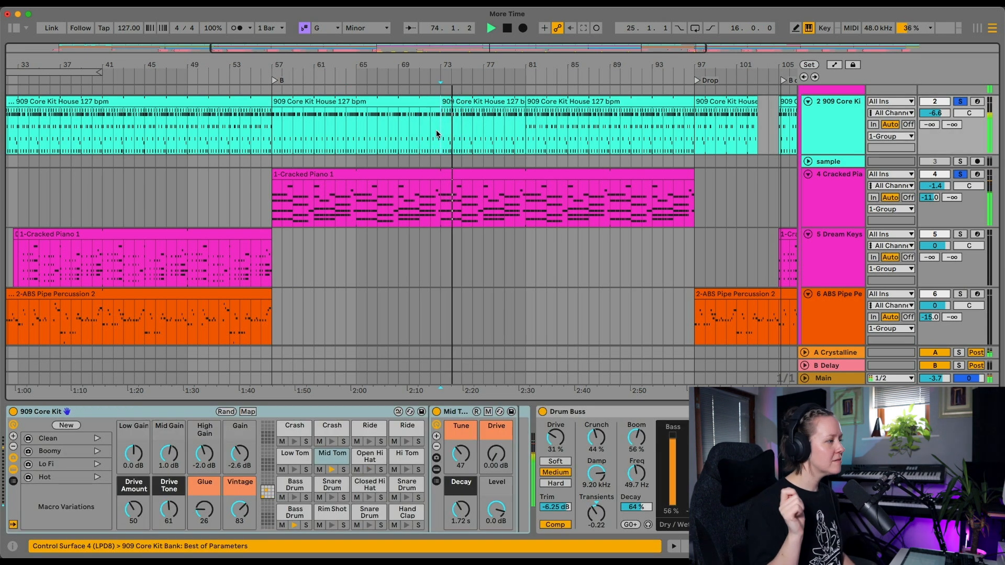
Solo the Bass Loop track too and play the section from bar 73 with it
scroll(475, 148, "down", 5)
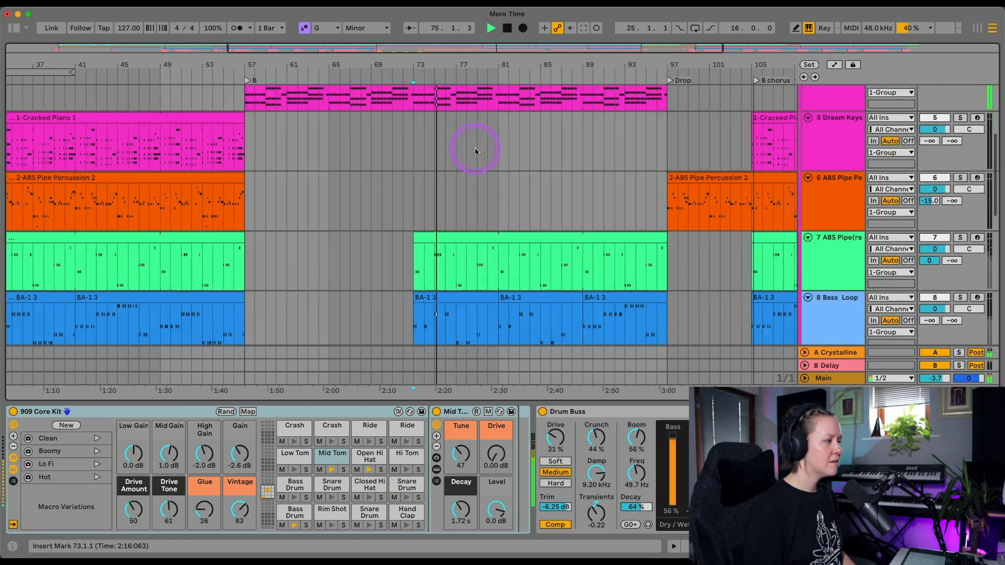
scroll(475, 148, "down", 3)
left_click(957, 231)
left_click(352, 246)
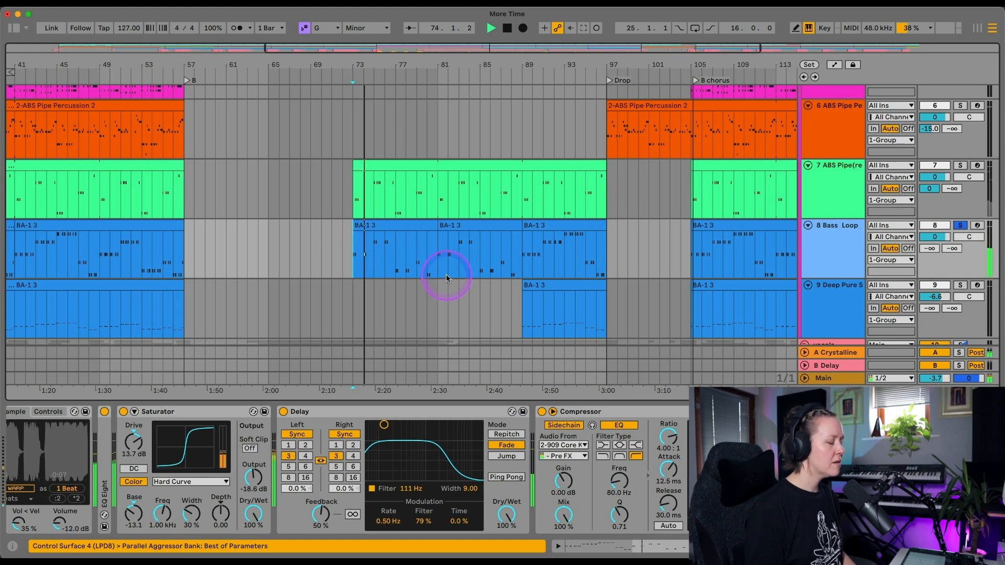
Add the reversed ABS Pipe track to the soloed tracks and play from bar 73
left_click(959, 166)
left_click(401, 166)
left_click(356, 196)
key("space")
scroll(571, 285, "down", 1)
scroll(571, 286, "down", 1)
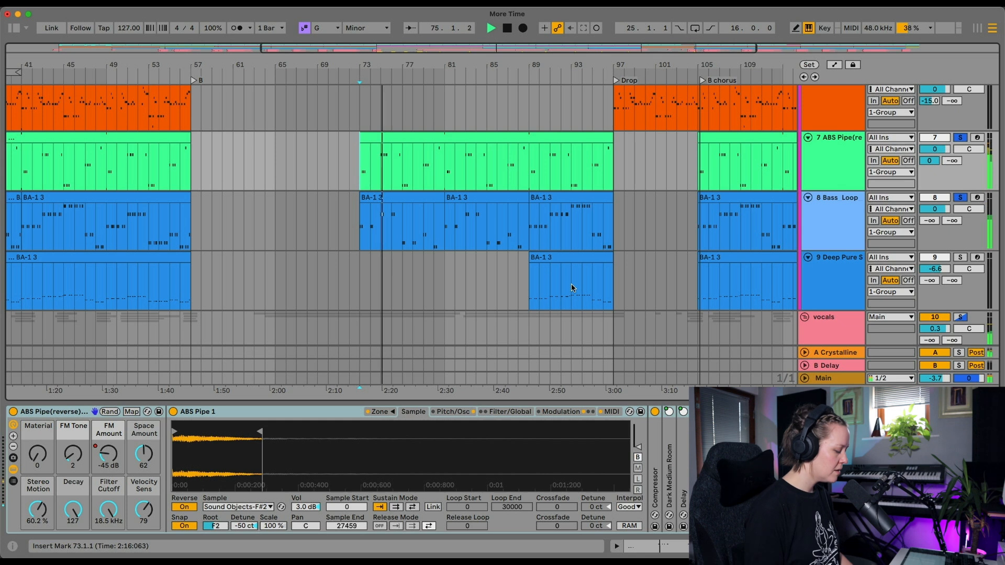
Stop playback and unsolo the reversed ABS Pipe, Bass Loop, Äiti laskee, main vox and reverb vox tracks
key("minus")
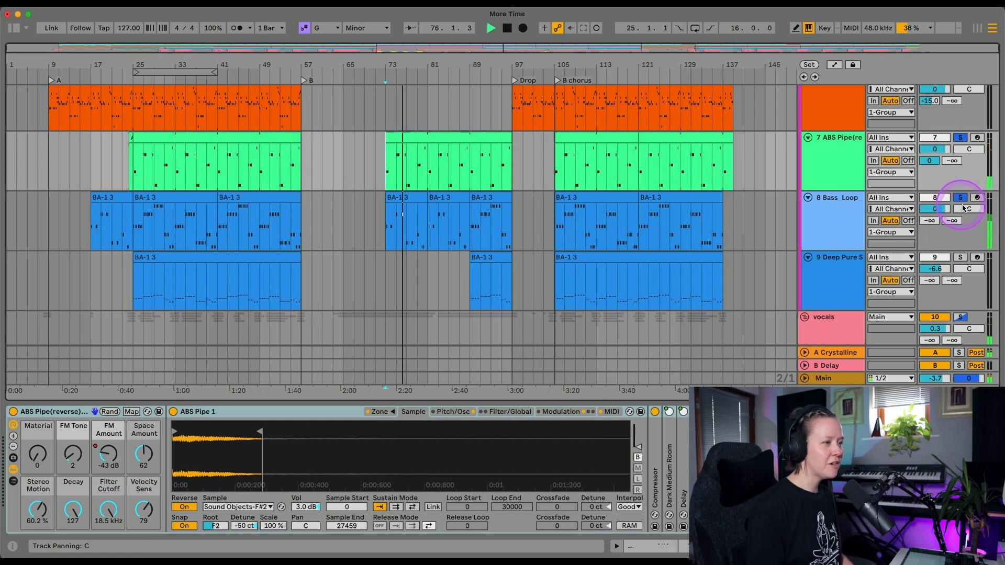
scroll(965, 140, "down", 10)
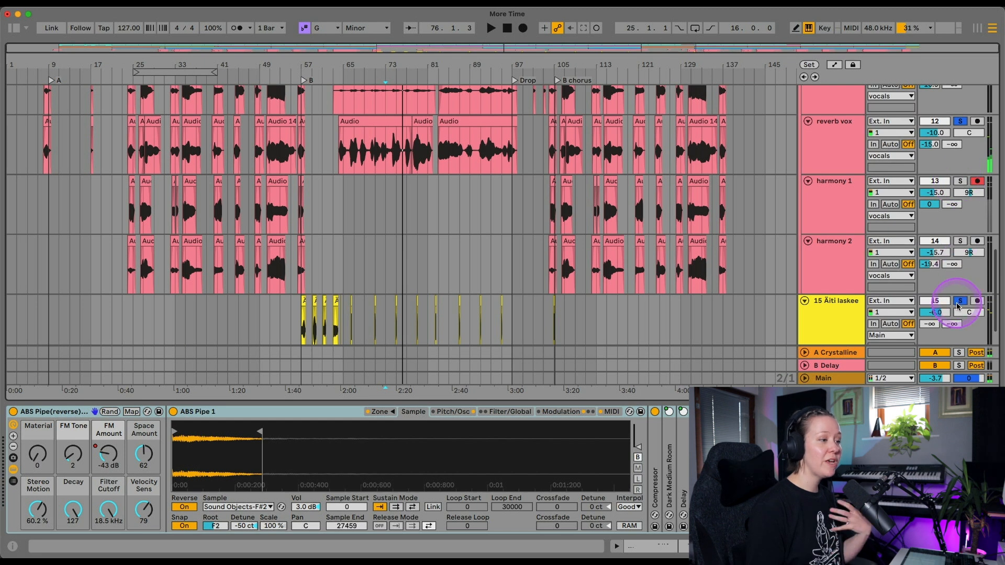
scroll(957, 306, "up", 8)
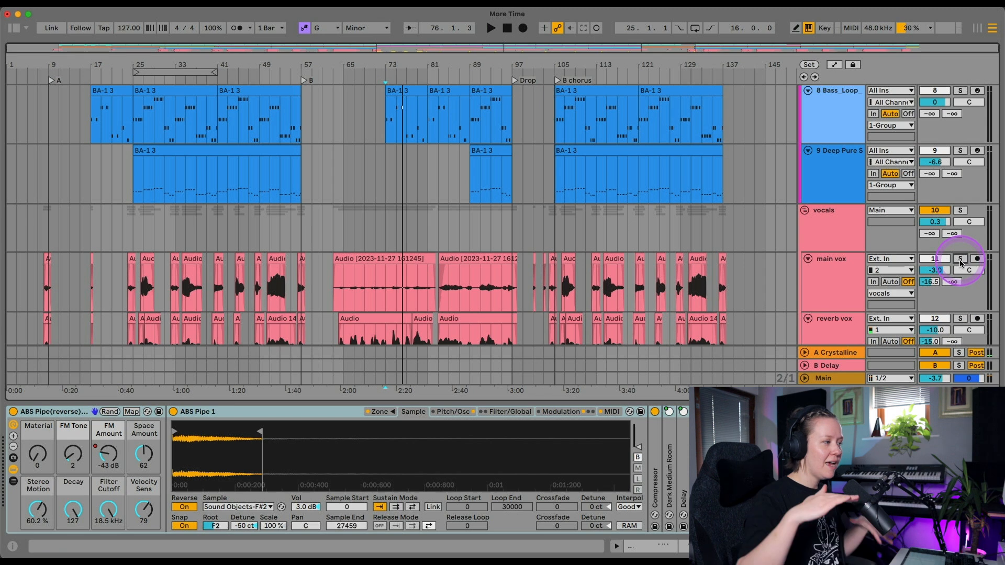
scroll(643, 208, "up", 10)
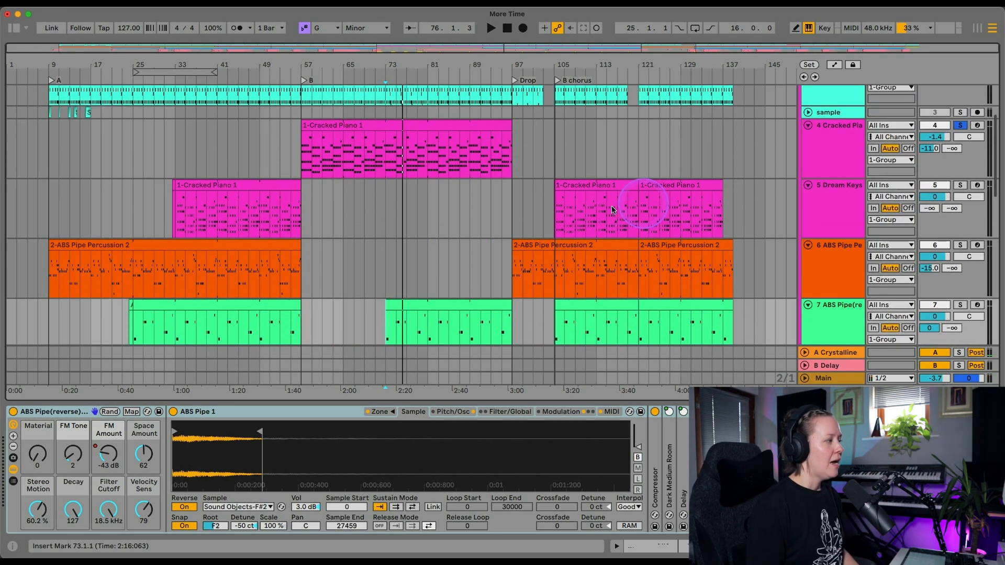
Set the playback start to bar 9 on the Cracked Piano track, at the beginning of section A
scroll(442, 240, "down", 5)
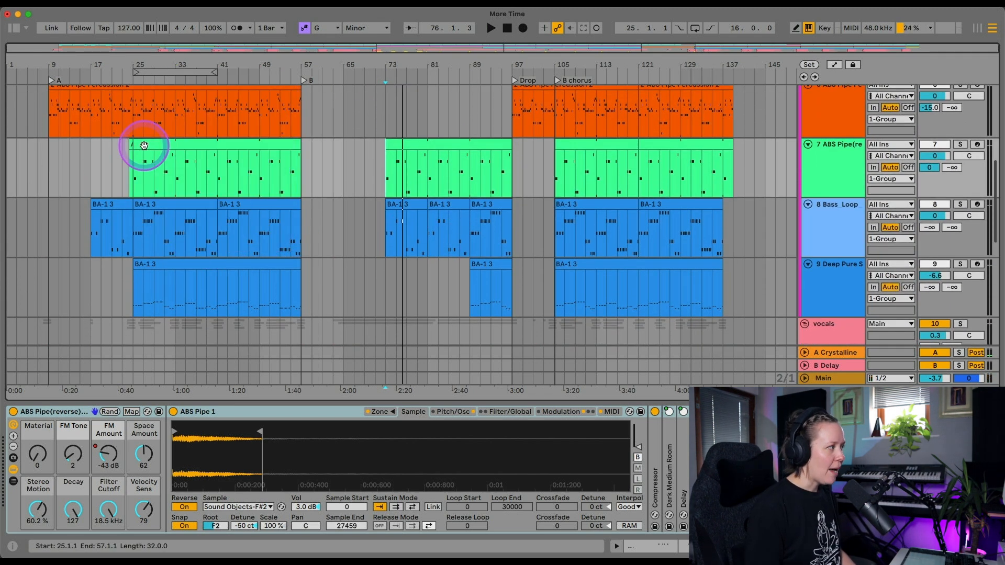
scroll(139, 145, "up", 5)
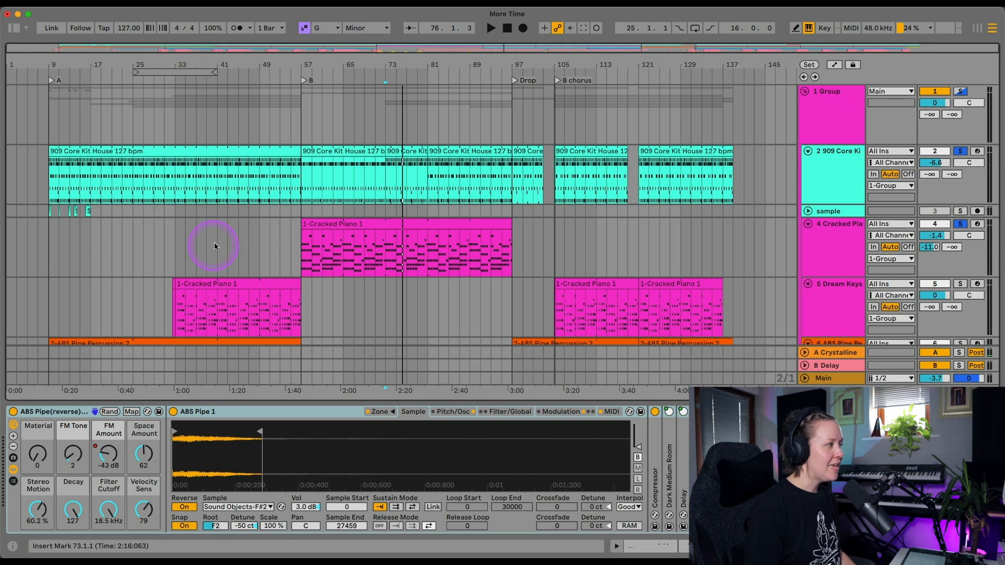
left_click(48, 243)
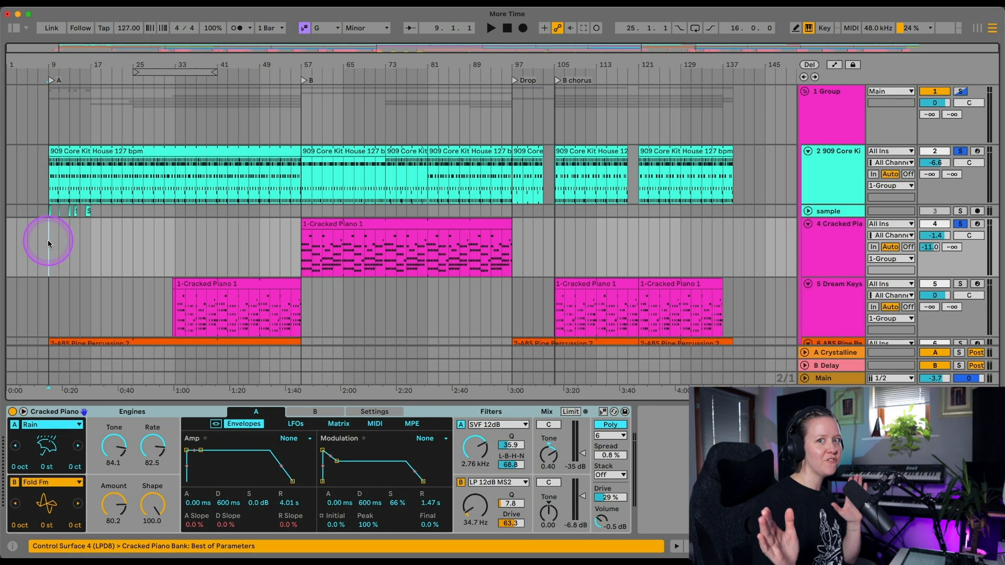
Unsolo the remaining 909 Core Kit and Cracked Piano tracks and play section A from bar 9 with all layers
key("space")
left_click(960, 151)
scroll(752, 309, "down", 3)
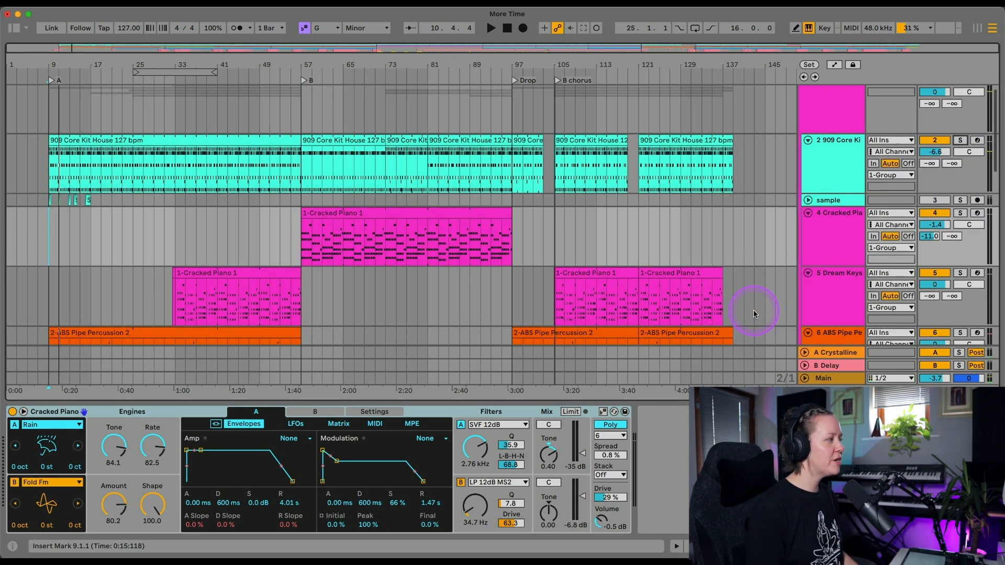
scroll(93, 127, "down", 9)
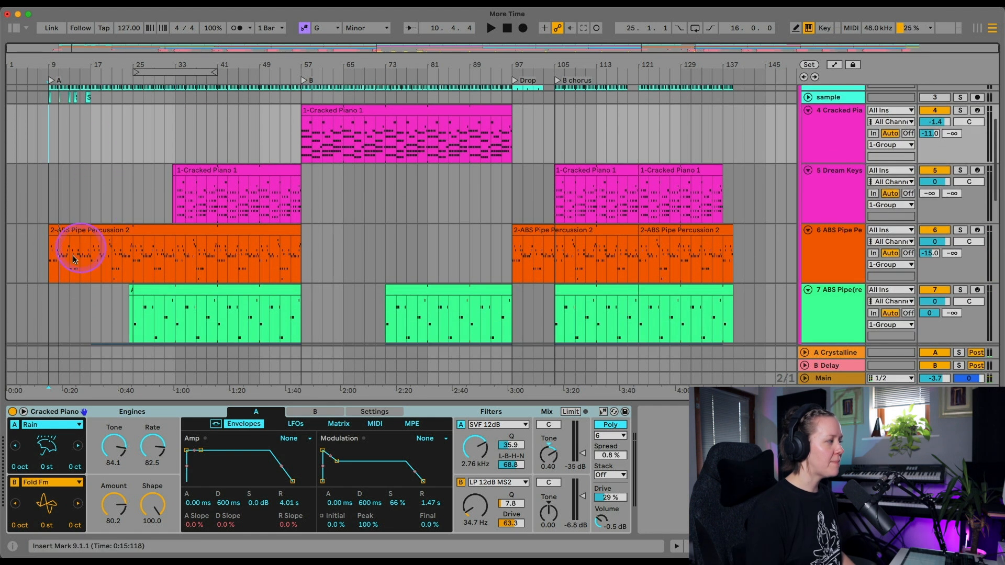
left_click(45, 215)
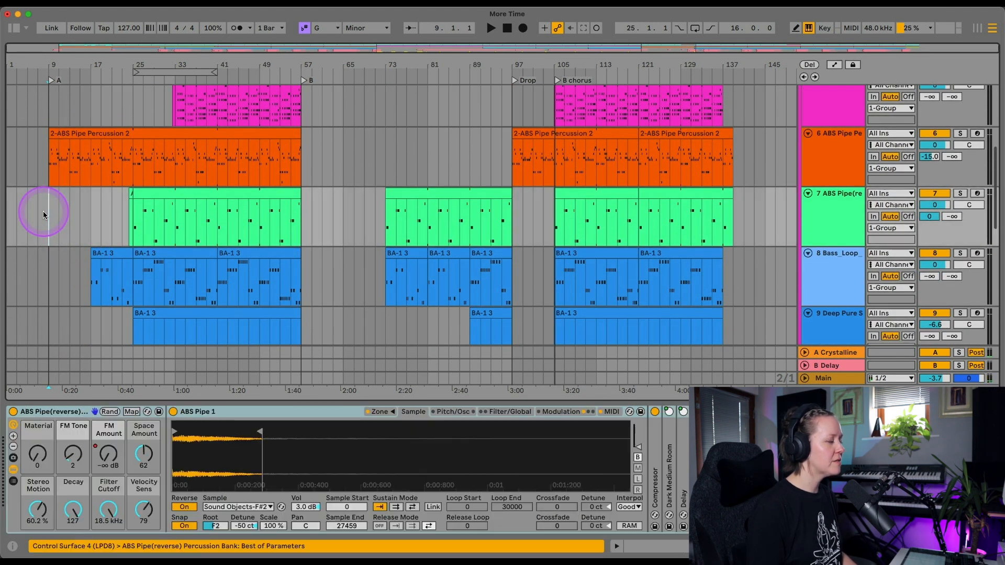
key("space")
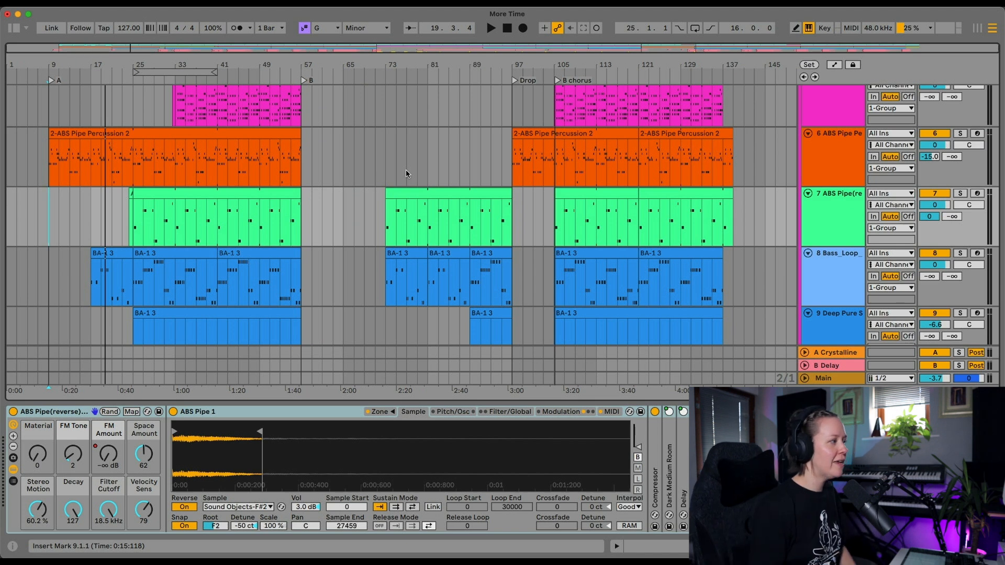
Move the playback start to bar 103 on the reversed ABS Pipe track and play into the B chorus
left_click(296, 197)
left_click_drag(297, 197, 706, 209)
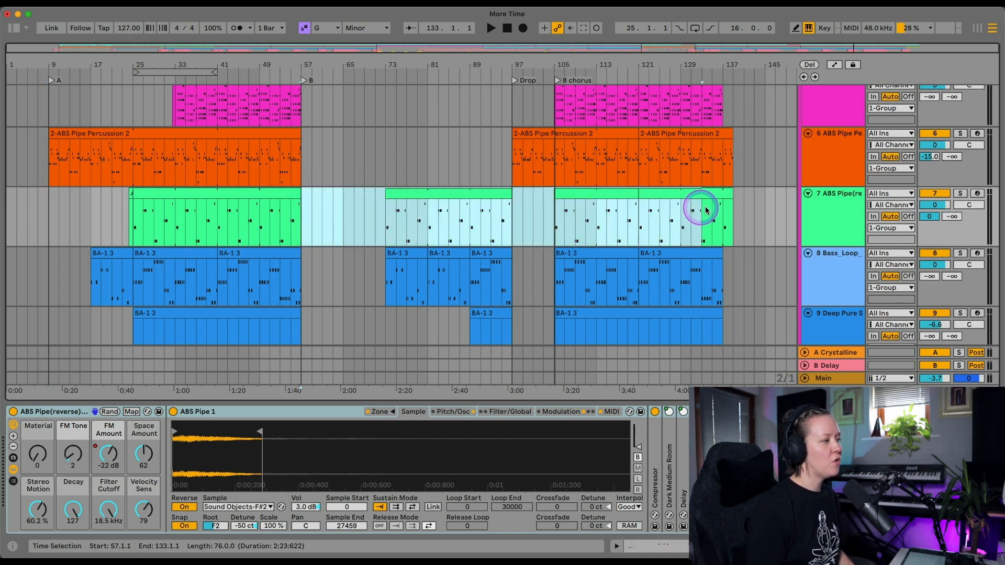
left_click(630, 215)
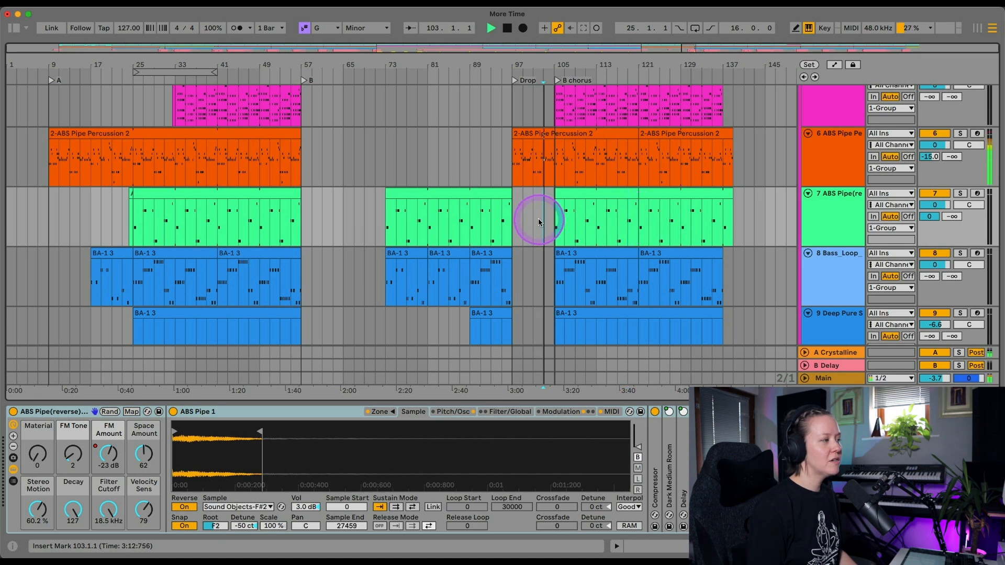
scroll(539, 220, "up", 2)
left_click(694, 281)
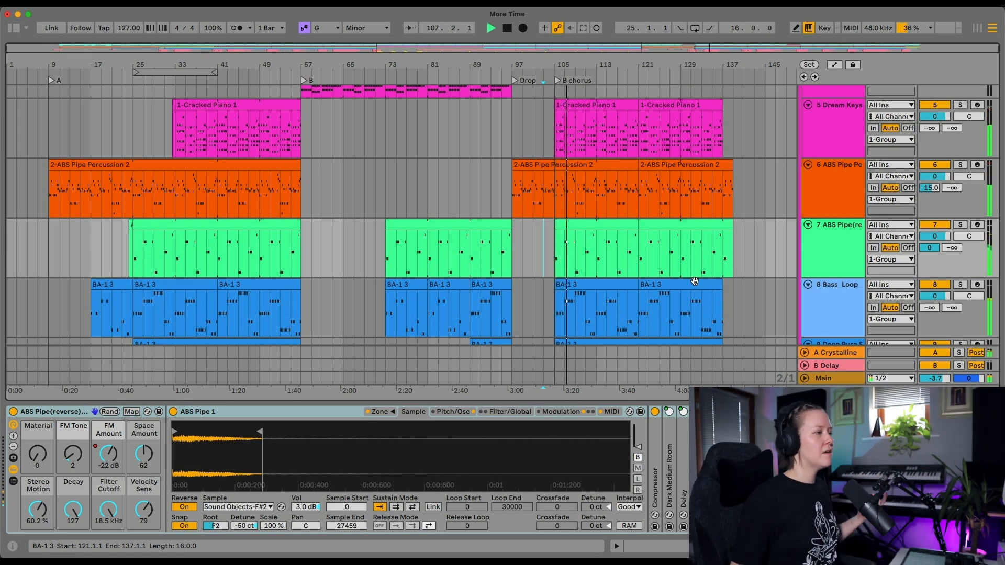
Collapse the device view below the arrangement to give the tracks more height during playback
scroll(694, 281, "down", 10)
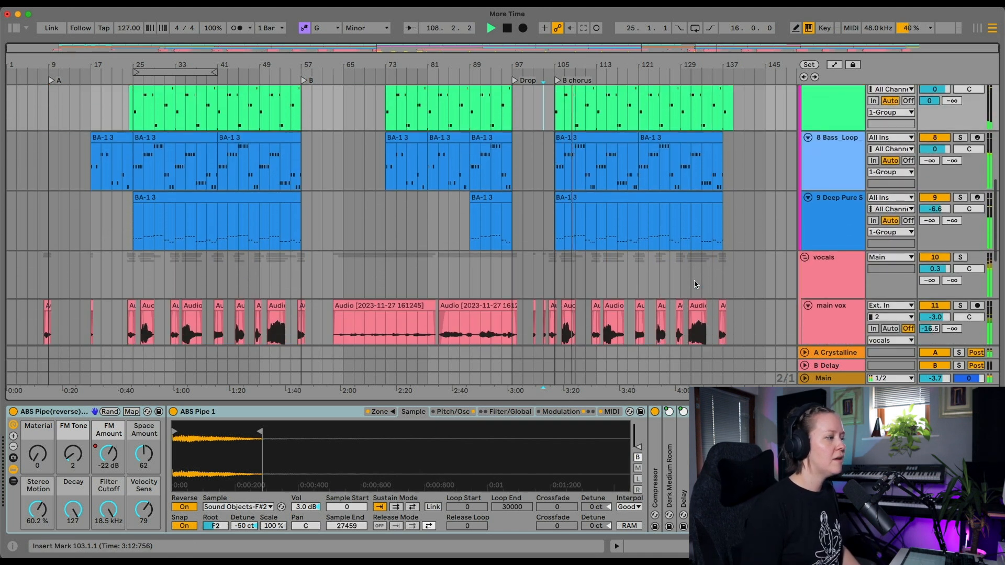
left_click(639, 395)
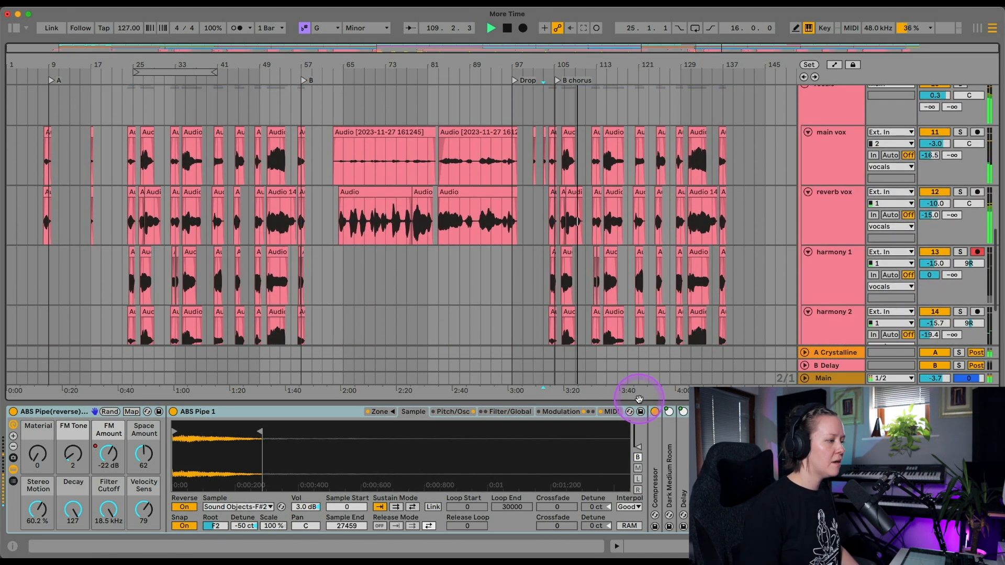
left_click_drag(638, 402, 641, 546)
scroll(706, 337, "up", 12)
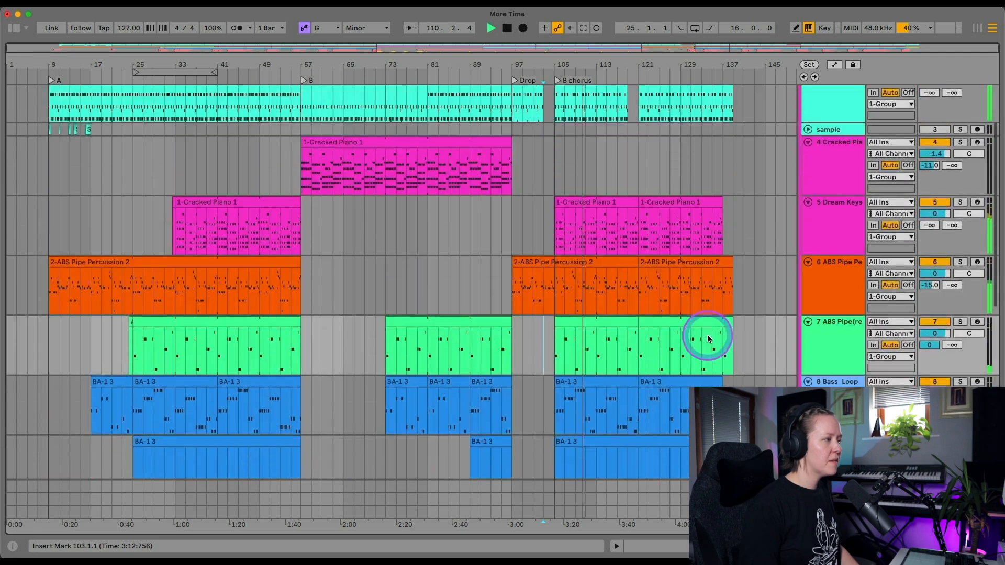